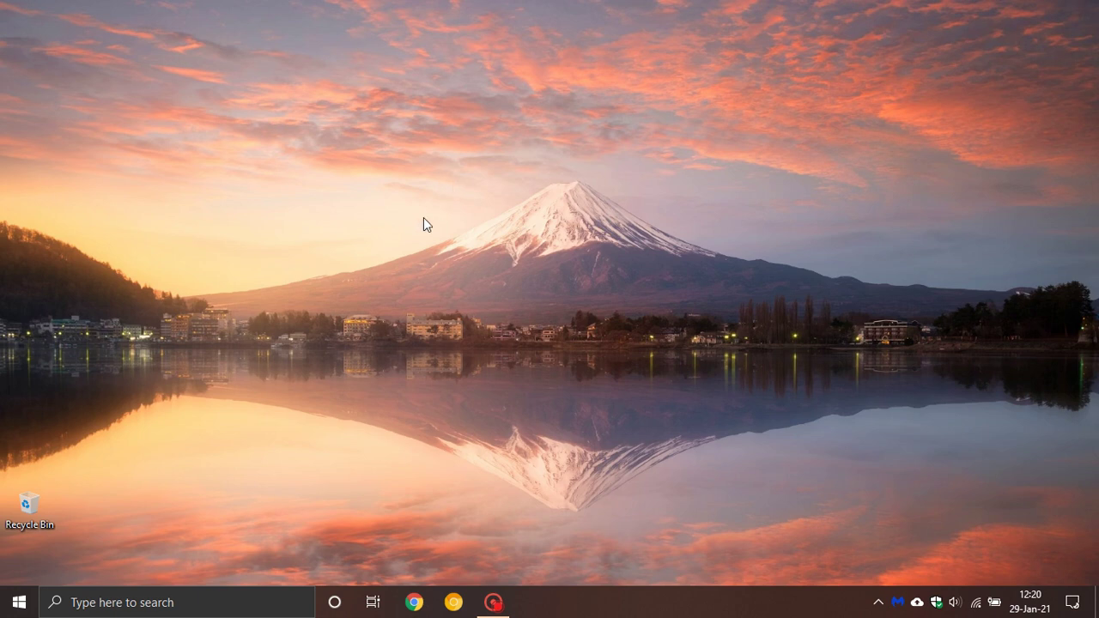
Open the Start menu from the taskbar's Start button
{"action": "left_click", "coordinate": [19, 602]}
In Settings, look at Update & Security and then Apps & features, returning to Home each time
{"action": "left_click", "coordinate": [20, 529]}
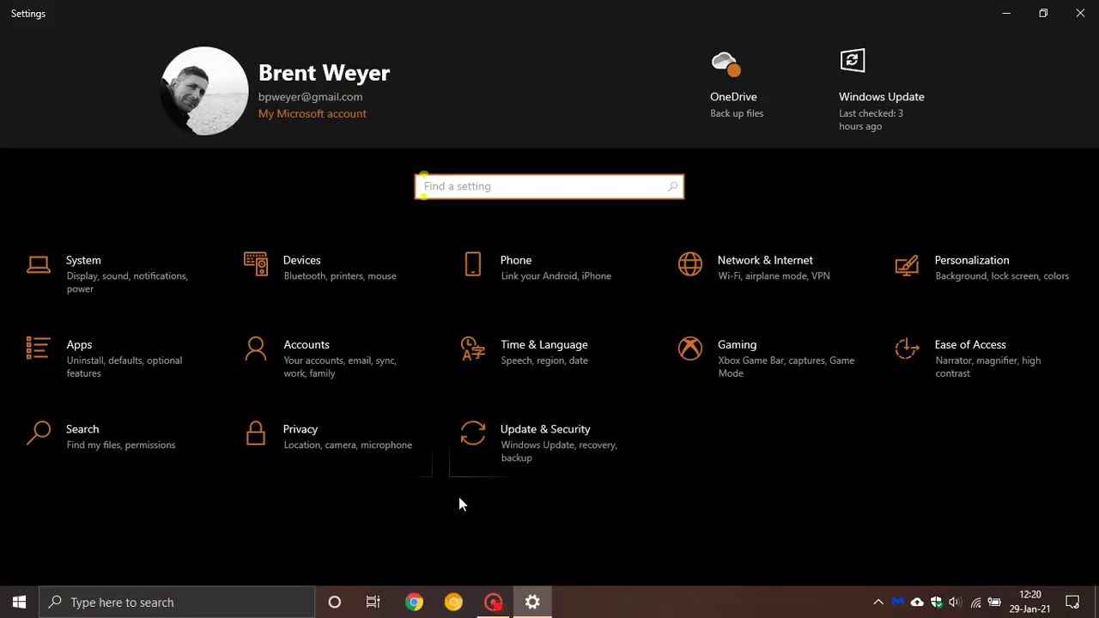
{"action": "left_click", "coordinate": [545, 446]}
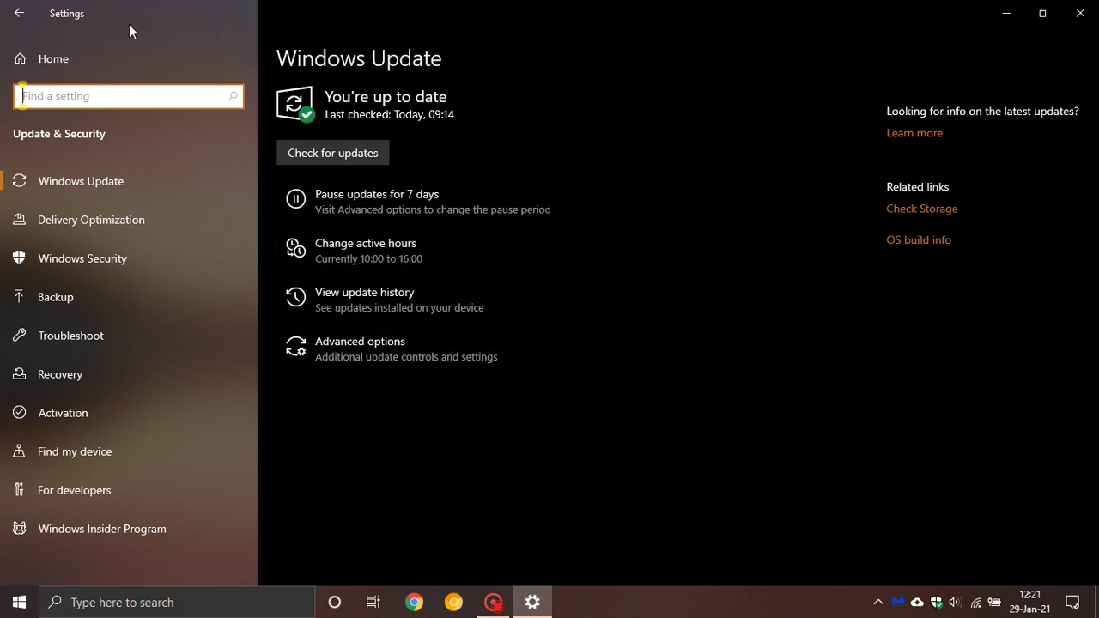
{"action": "left_click", "coordinate": [18, 13]}
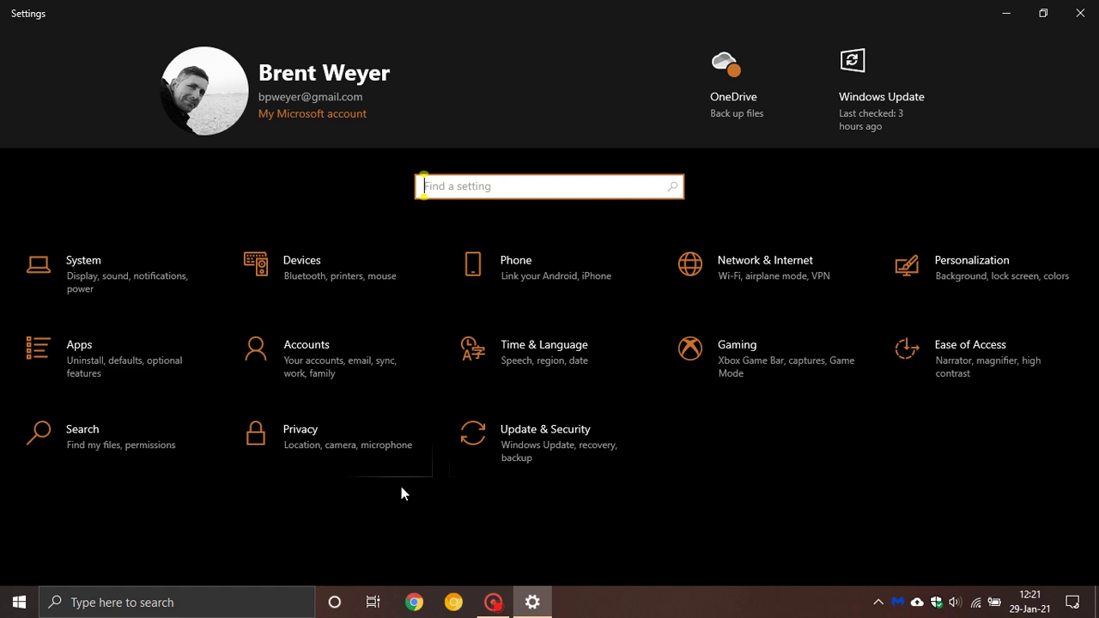
{"action": "left_click", "coordinate": [154, 356]}
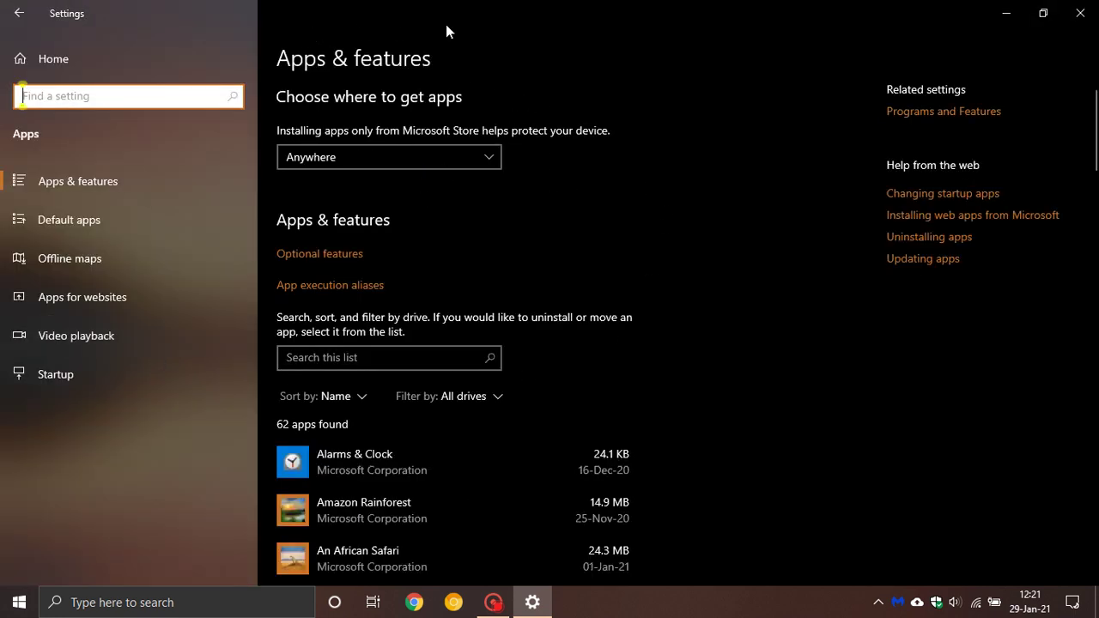
{"action": "left_click", "coordinate": [26, 14]}
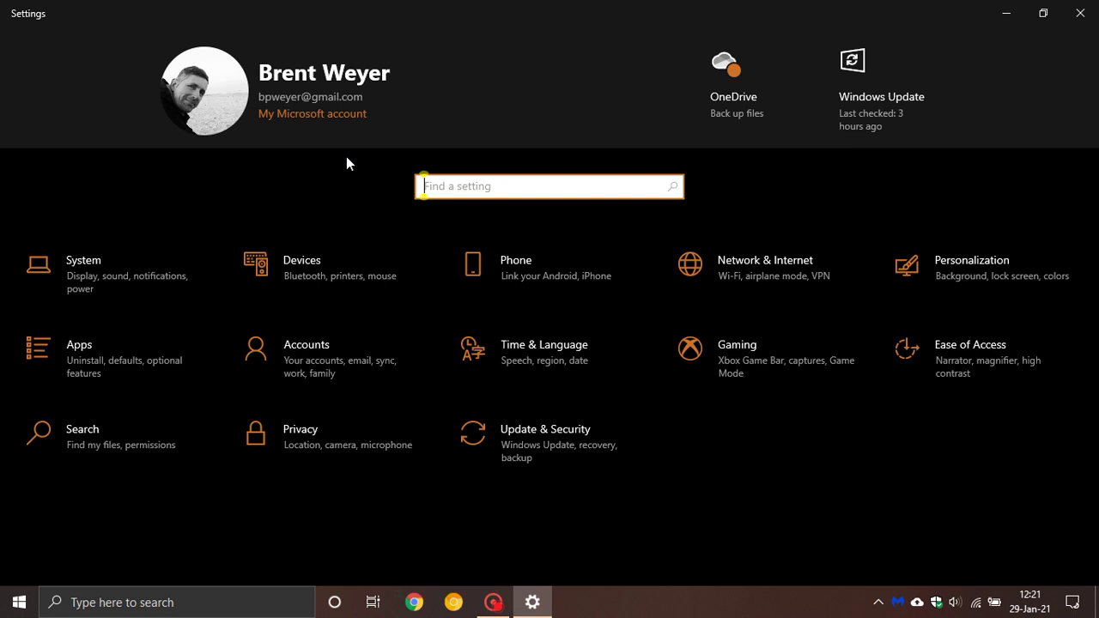
In Accounts, check Family & other users, then confirm on Your info the account is Administrator
{"action": "left_click", "coordinate": [322, 372]}
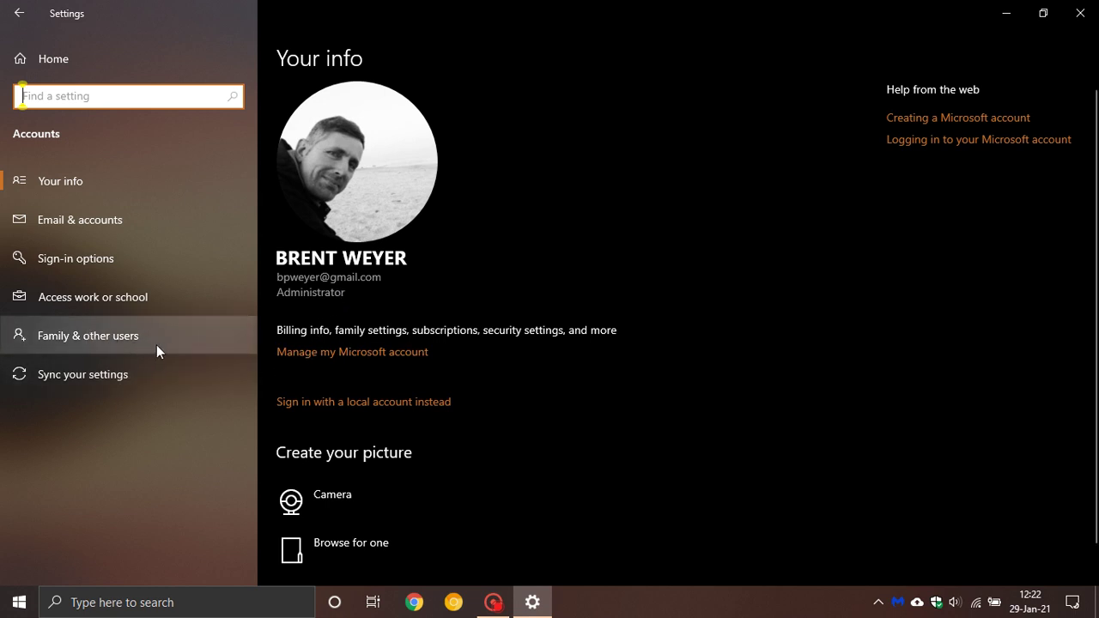
{"action": "left_click", "coordinate": [110, 334]}
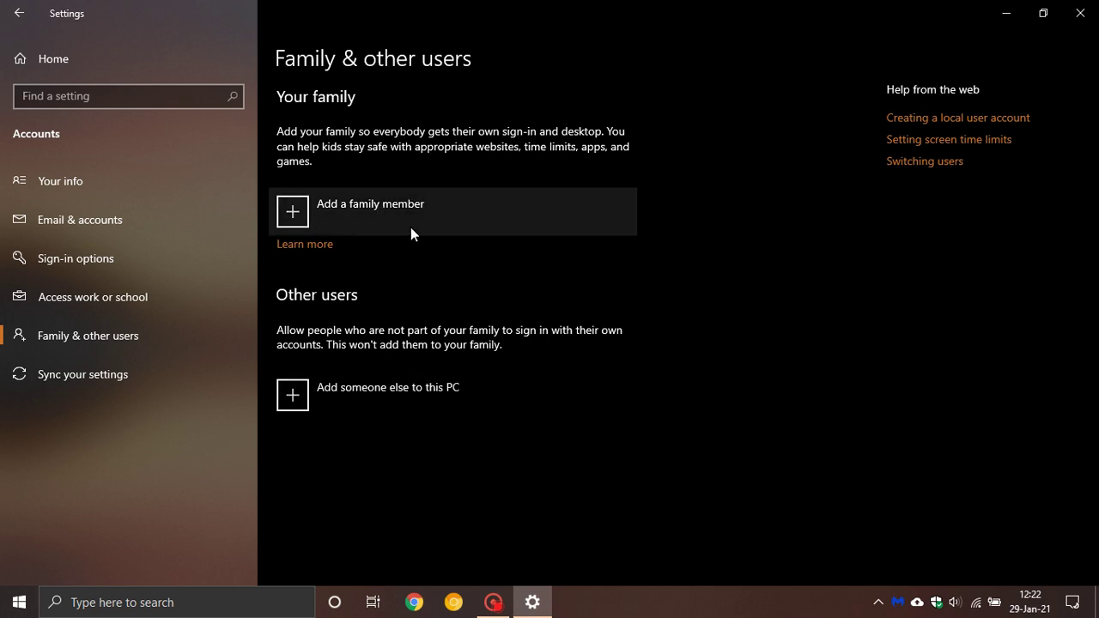
{"action": "left_click", "coordinate": [96, 188]}
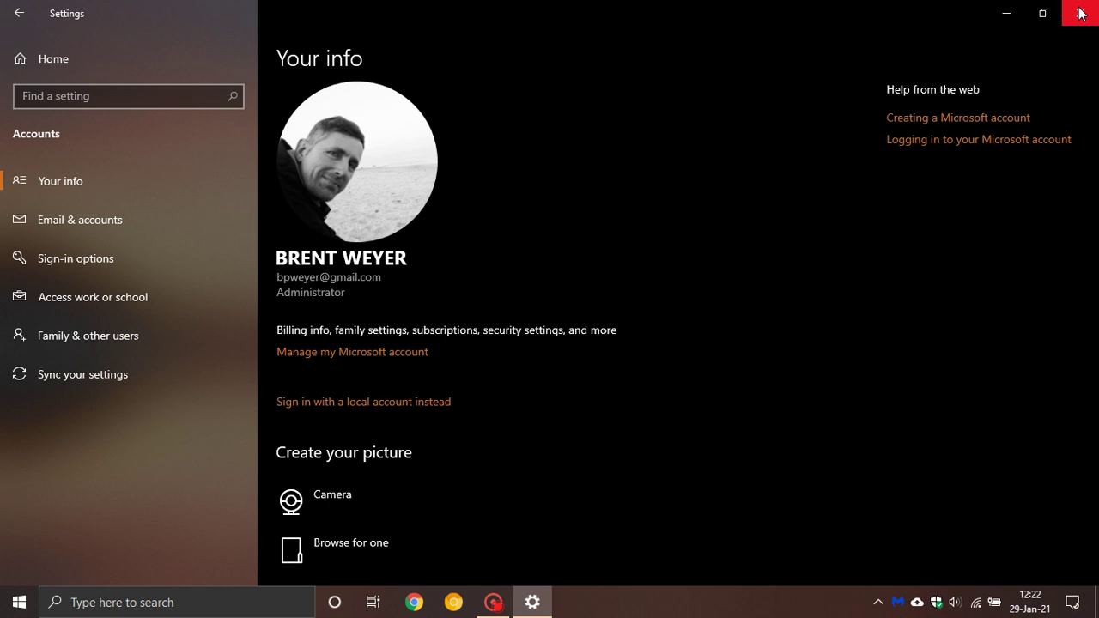
Close Settings and reach Change User Account Control settings through Control Panel's User Accounts
{"action": "left_click", "coordinate": [1080, 13]}
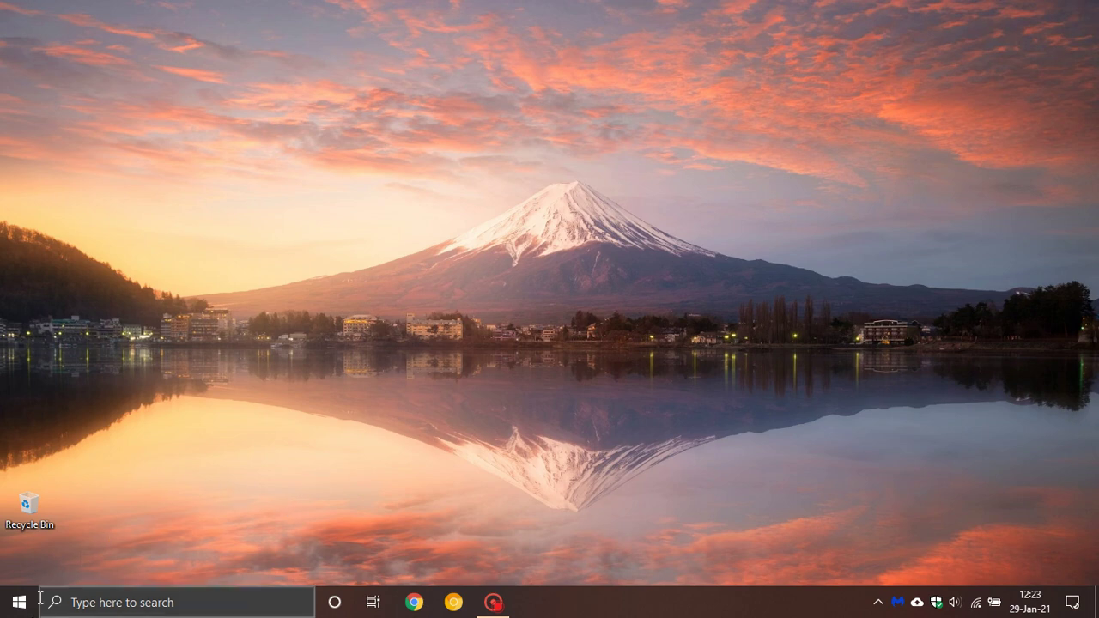
{"action": "left_click", "coordinate": [17, 603]}
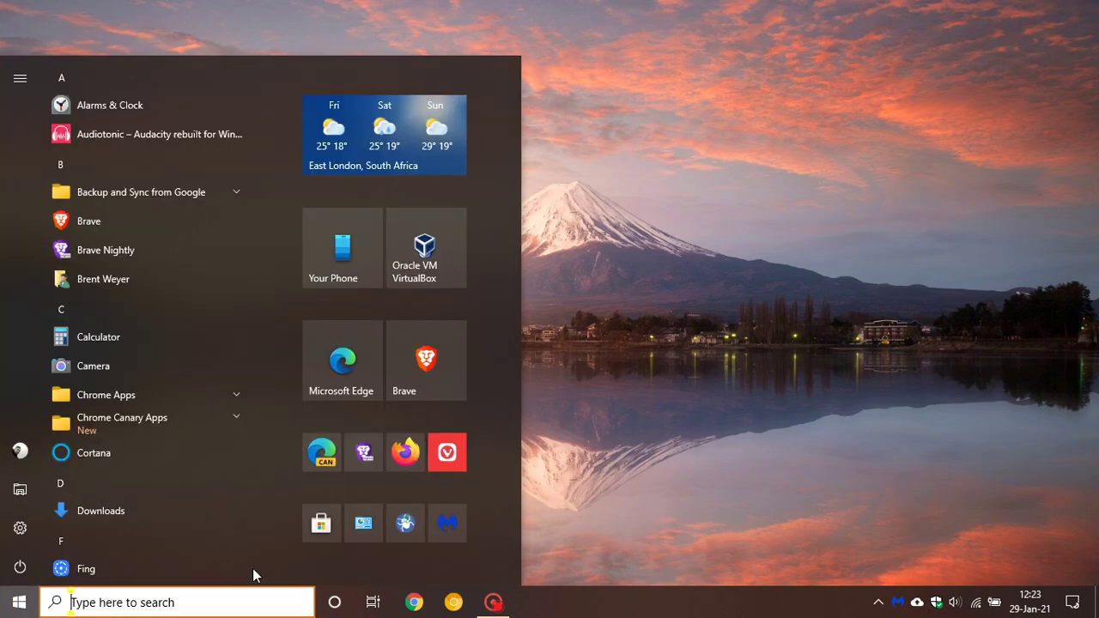
{"action": "left_click", "coordinate": [363, 525]}
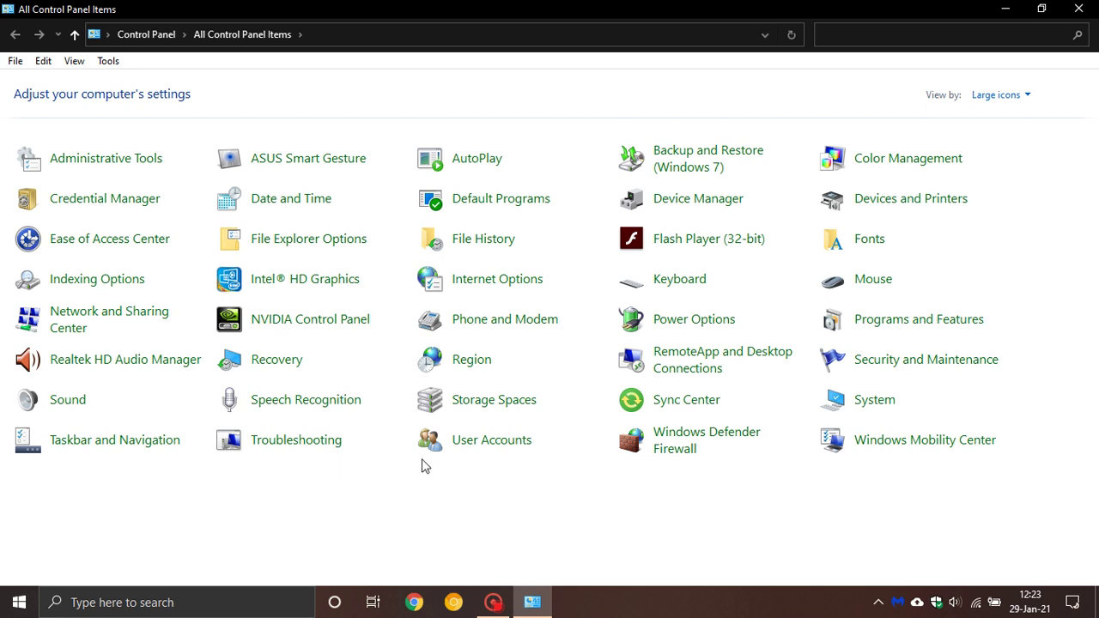
{"action": "left_click", "coordinate": [491, 441]}
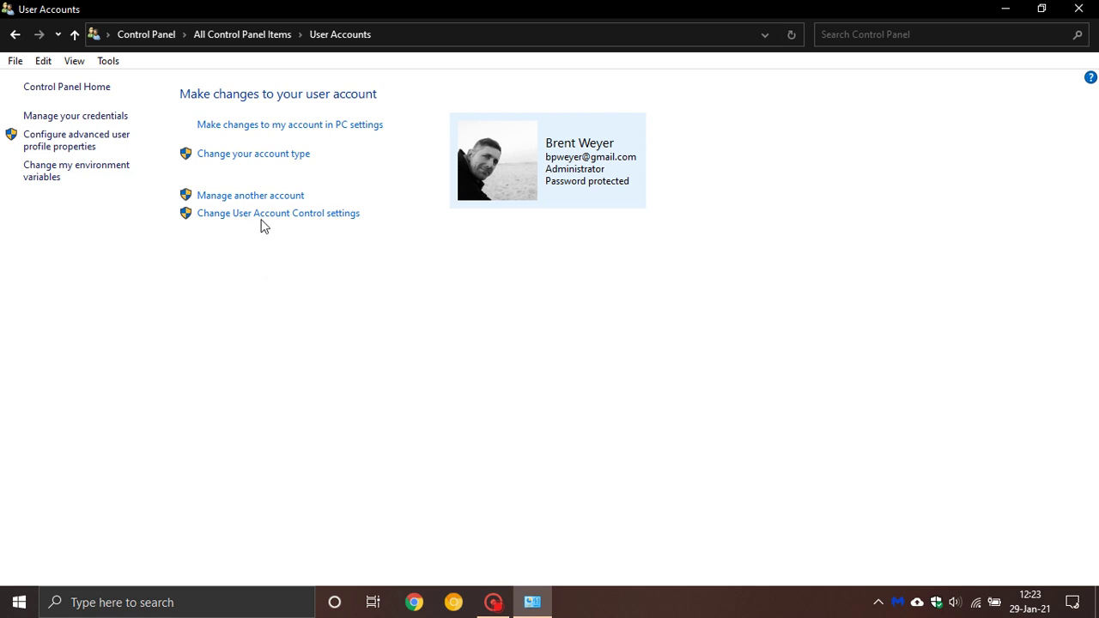
{"action": "left_click", "coordinate": [305, 220]}
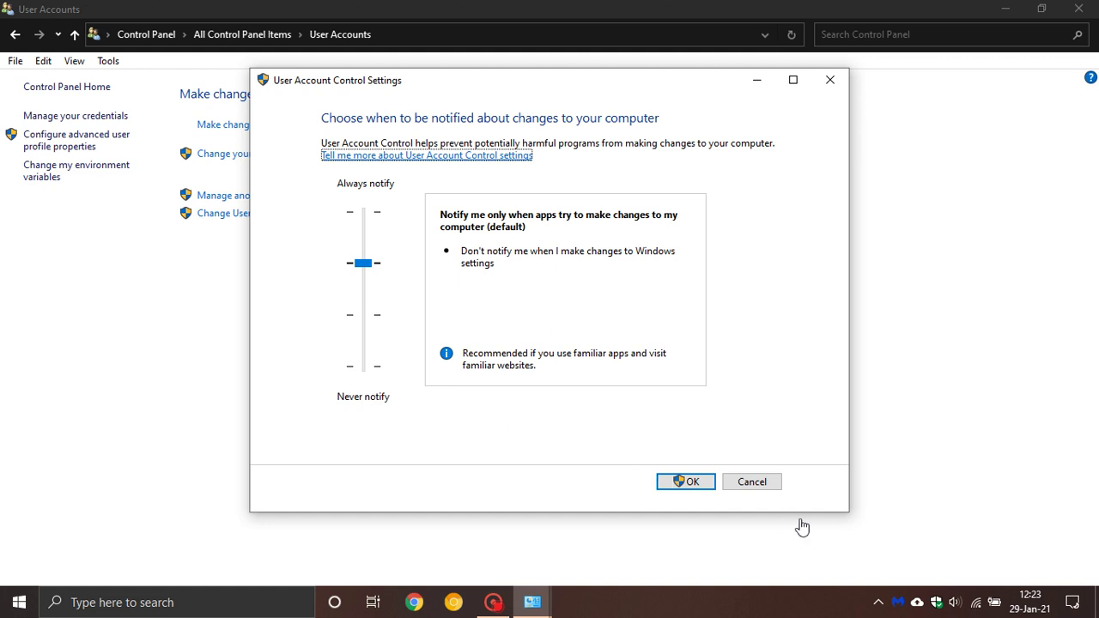
Open and close Malwarebytes from the tray, then choose Quit Malwarebytes from its tray icon menu
{"action": "left_click", "coordinate": [898, 604]}
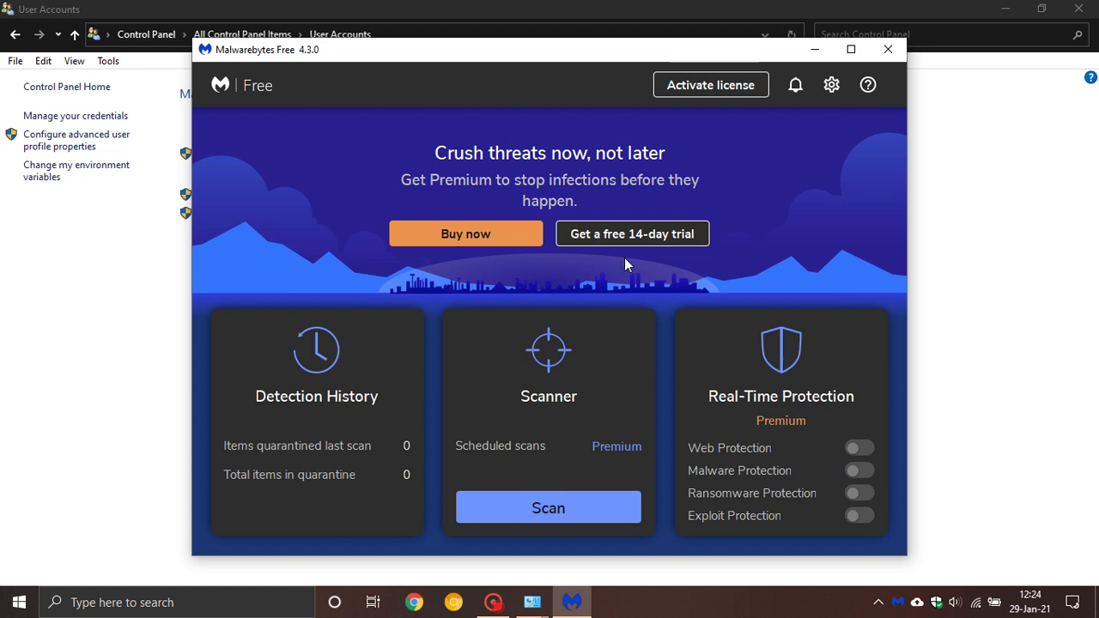
{"action": "left_click", "coordinate": [888, 49]}
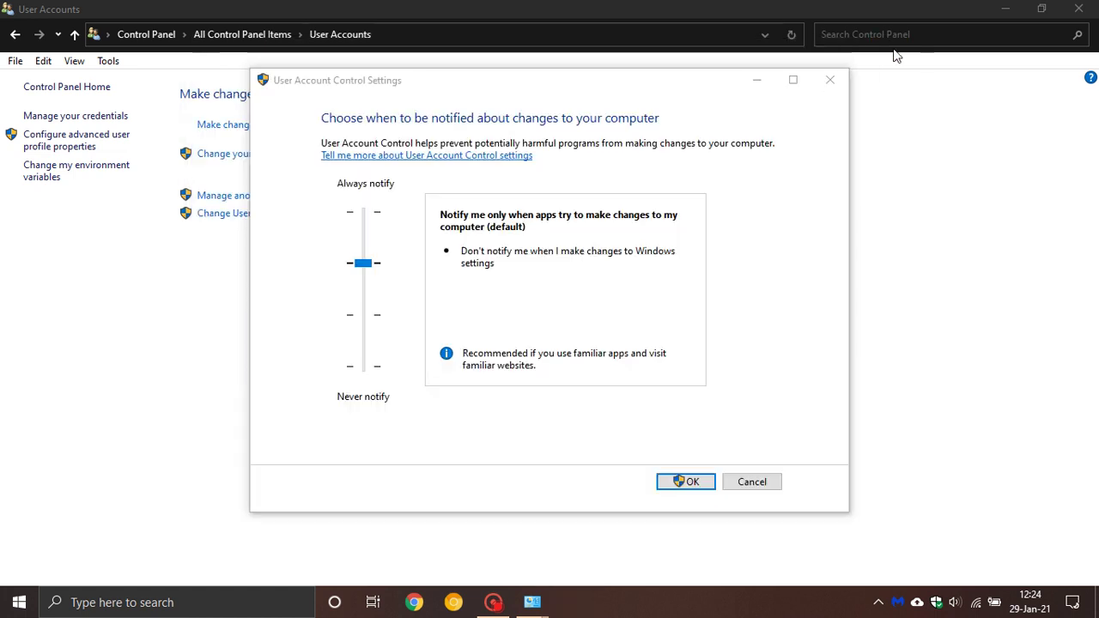
{"action": "right_click", "coordinate": [897, 603]}
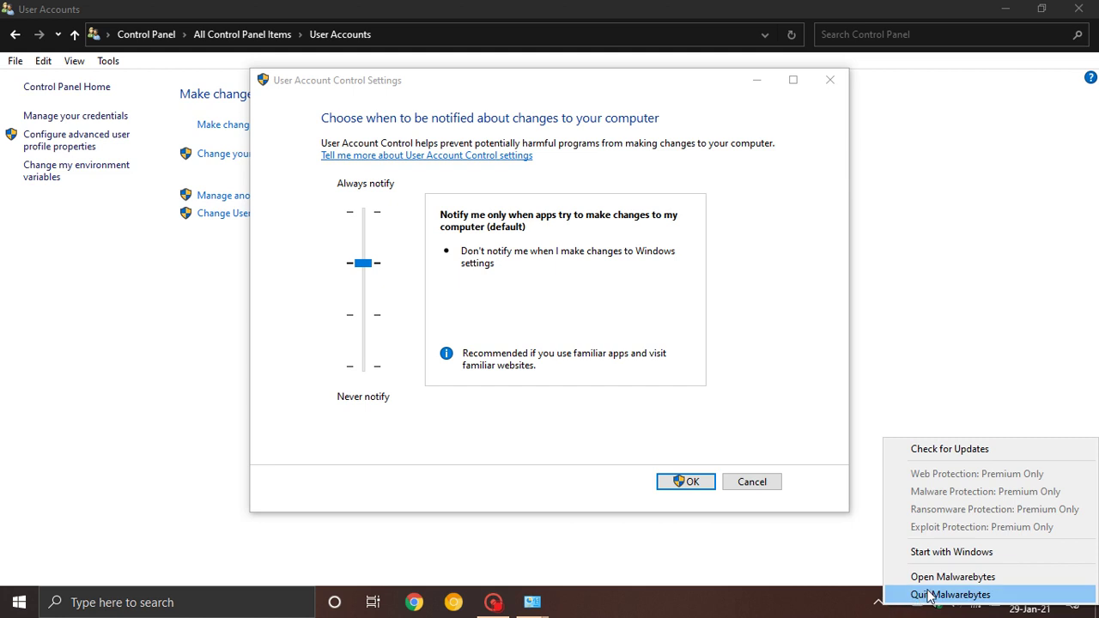
{"action": "left_click", "coordinate": [929, 594]}
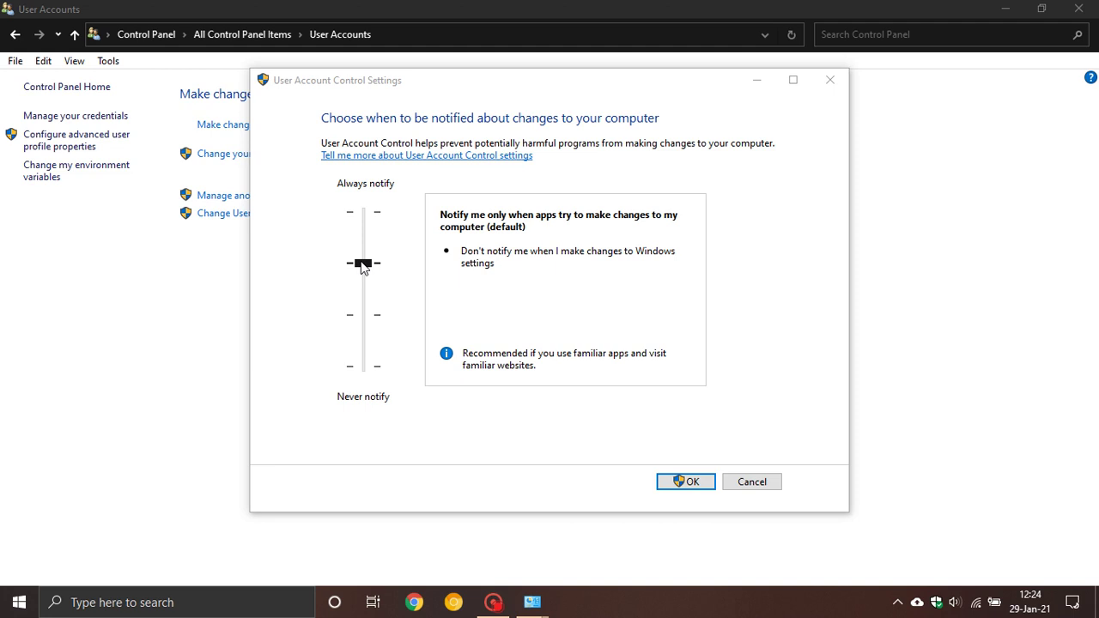
Lower the UAC slider to Never notify and confirm with OK
{"action": "left_click_drag", "start_coordinate": [362, 268], "coordinate": [358, 402]}
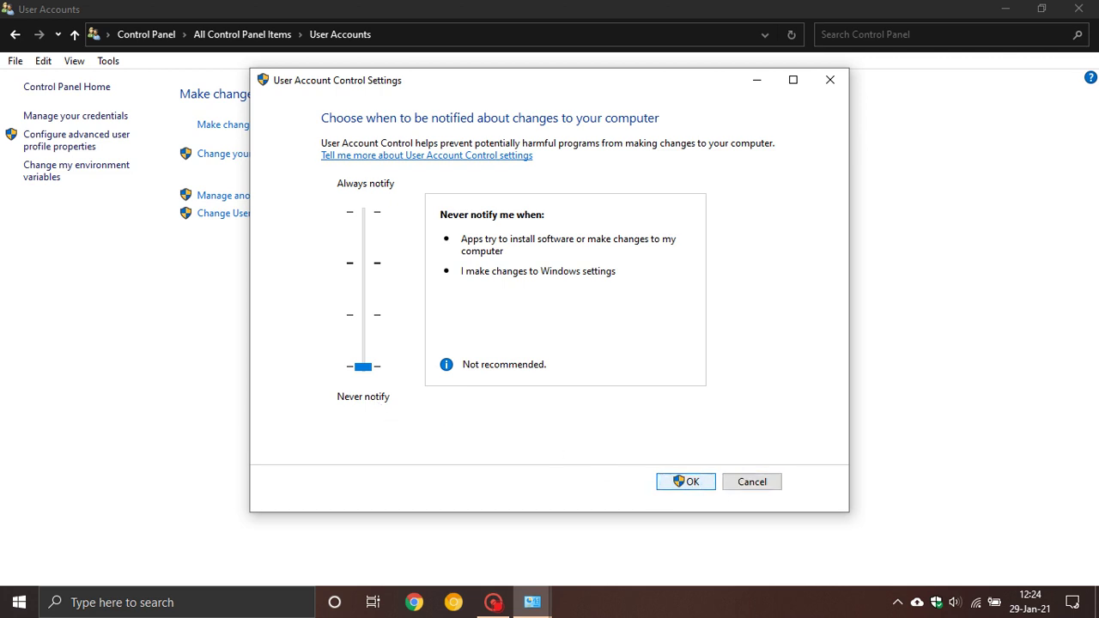
{"action": "left_click", "coordinate": [685, 481]}
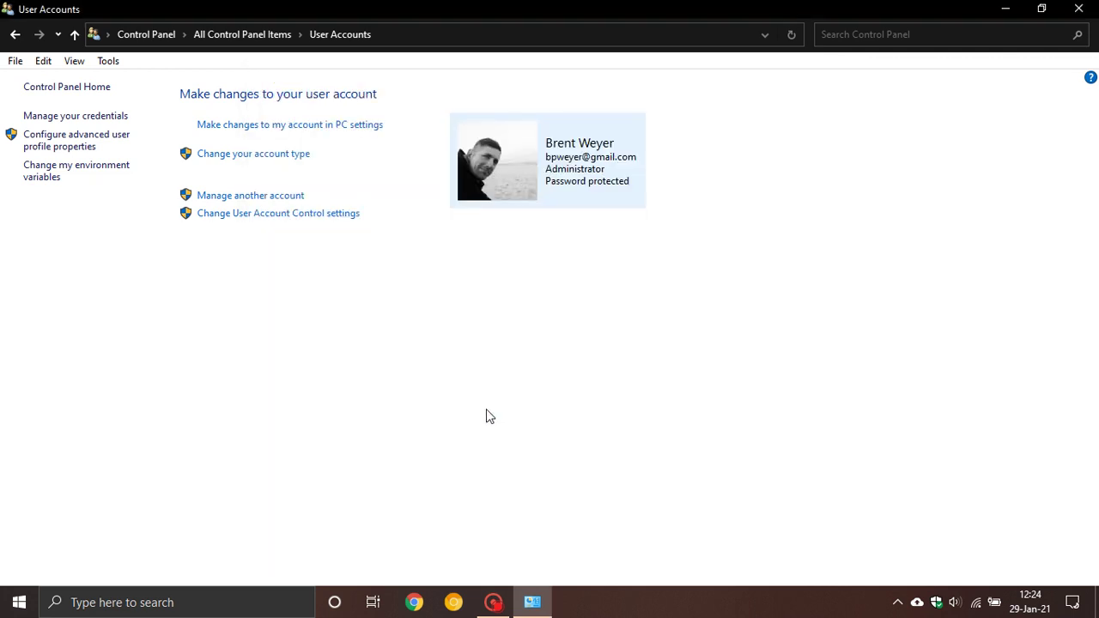
View the Win+X admin tools list, including Windows PowerShell (Admin), then dismiss it
{"action": "right_click", "coordinate": [14, 610]}
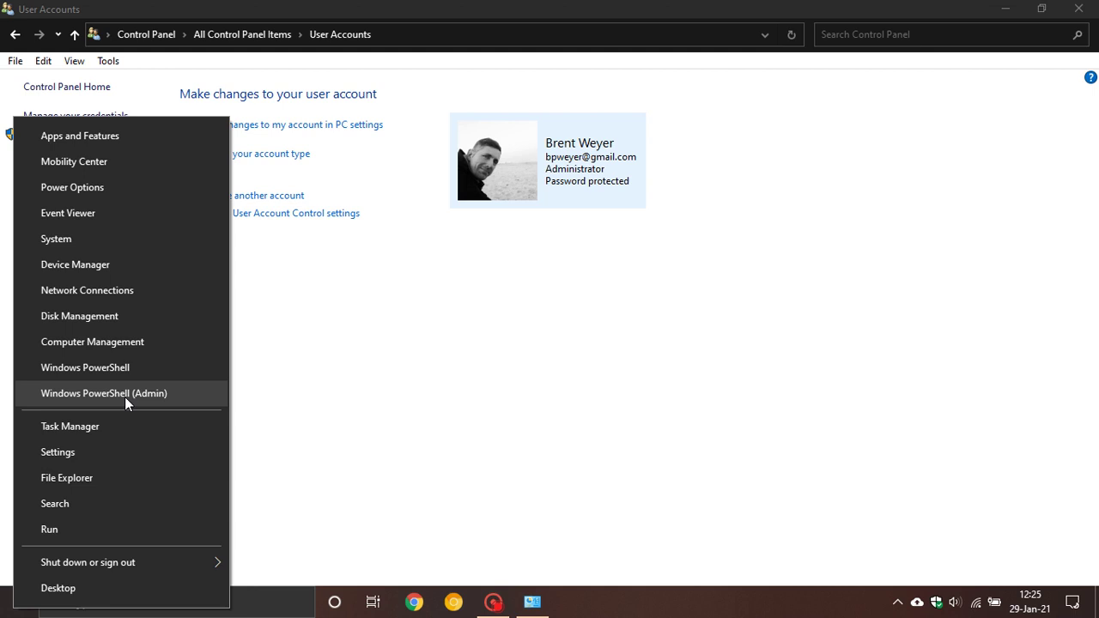
{"action": "left_click", "coordinate": [448, 374]}
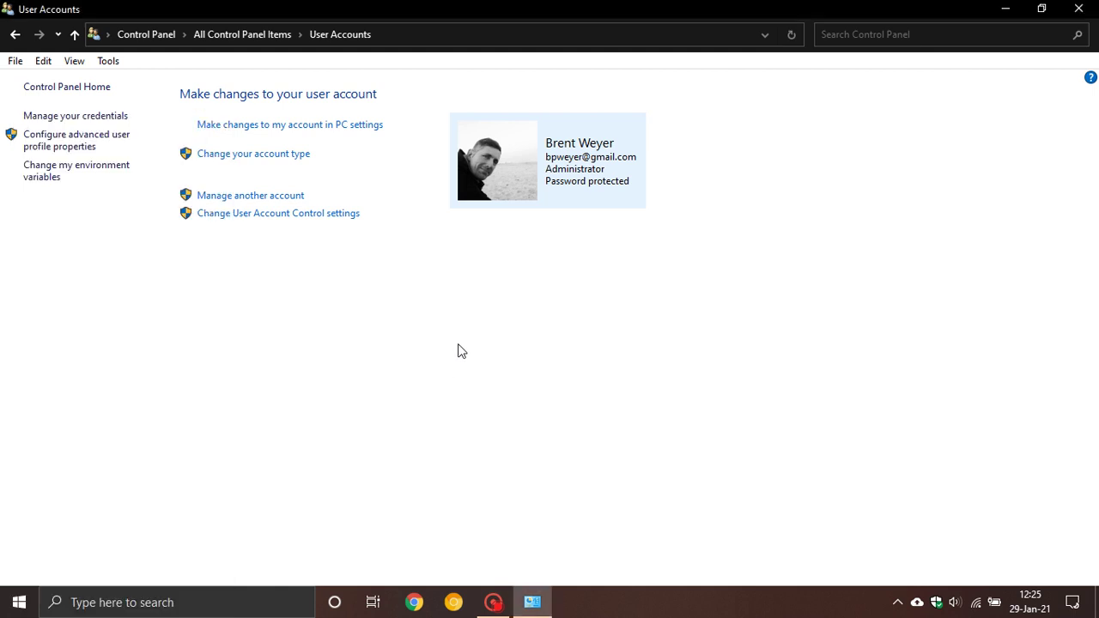
Browse Documents > Backup > Software > Microsoft, view PowerToys Setup's Run as administrator option, then close Explorer
{"action": "left_click", "coordinate": [11, 606]}
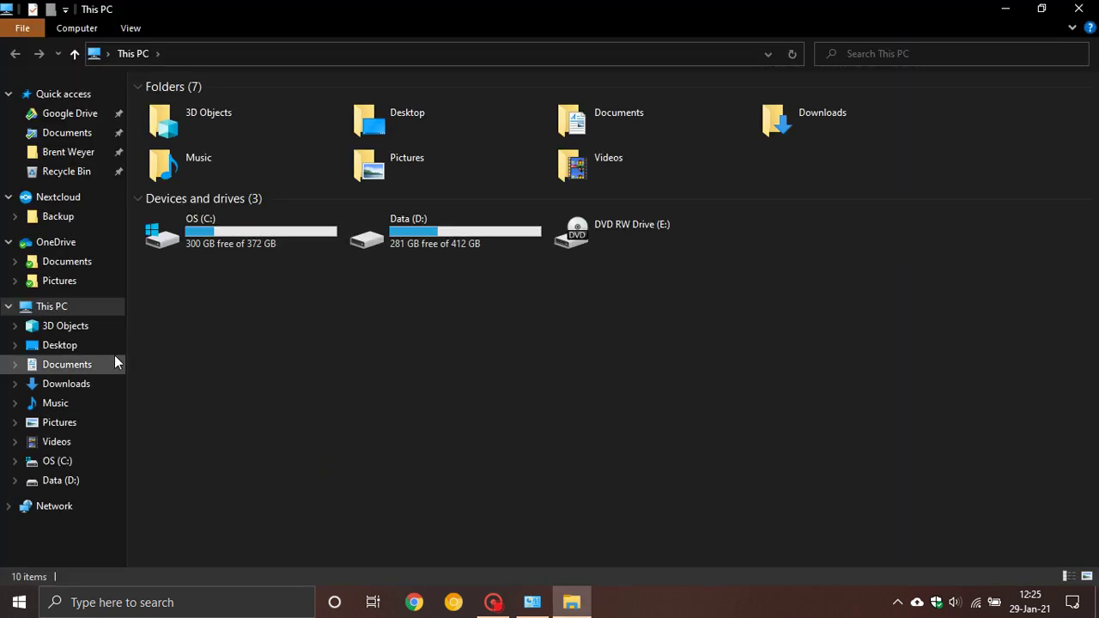
{"action": "left_click", "coordinate": [69, 262]}
{"action": "double_click", "coordinate": [180, 115]}
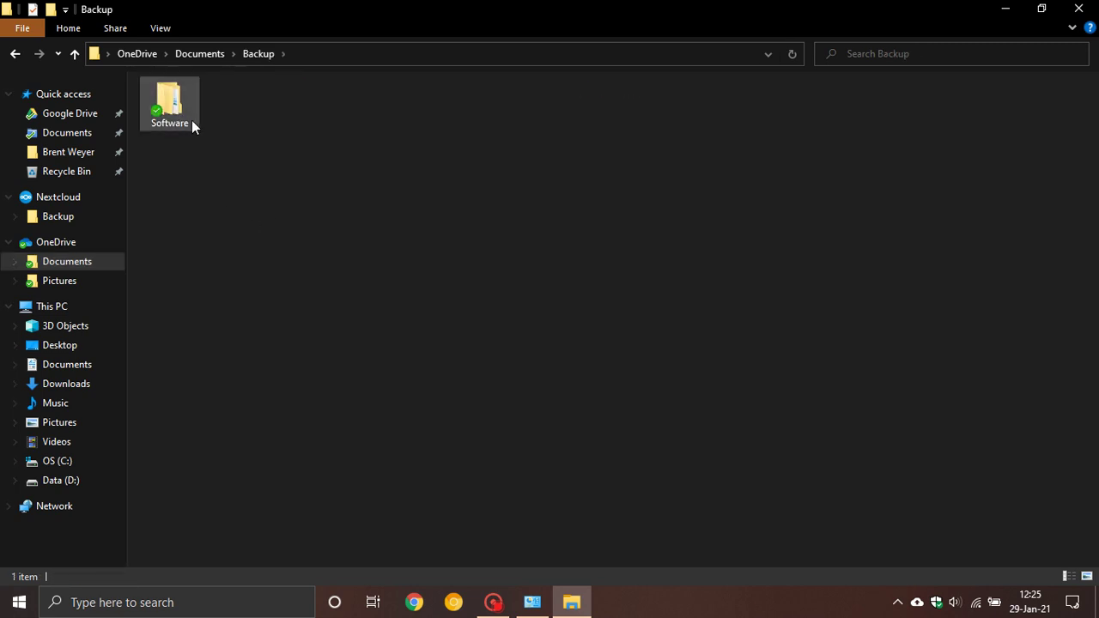
{"action": "double_click", "coordinate": [180, 112]}
{"action": "double_click", "coordinate": [354, 112]}
{"action": "left_click", "coordinate": [425, 110]}
{"action": "right_click", "coordinate": [424, 110]}
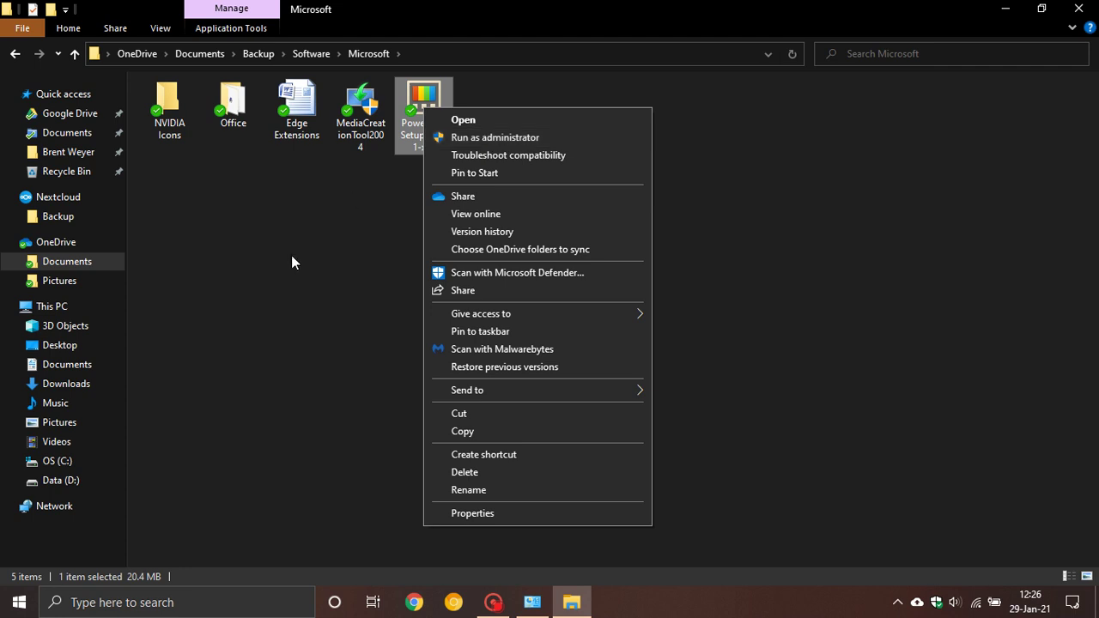
{"action": "left_click", "coordinate": [285, 358]}
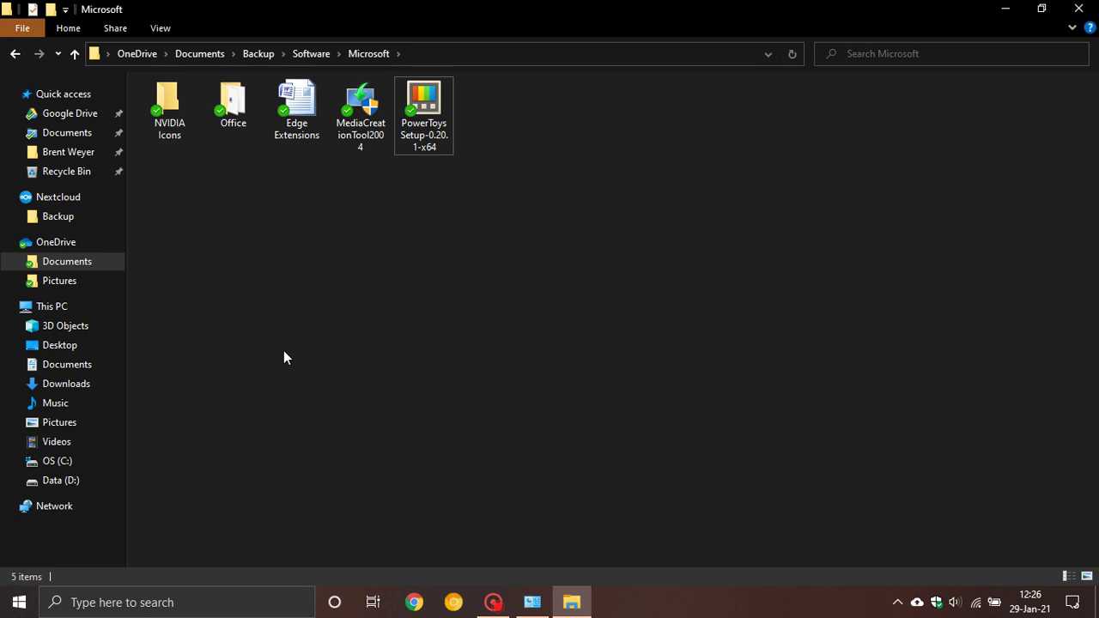
{"action": "left_click", "coordinate": [1077, 9]}
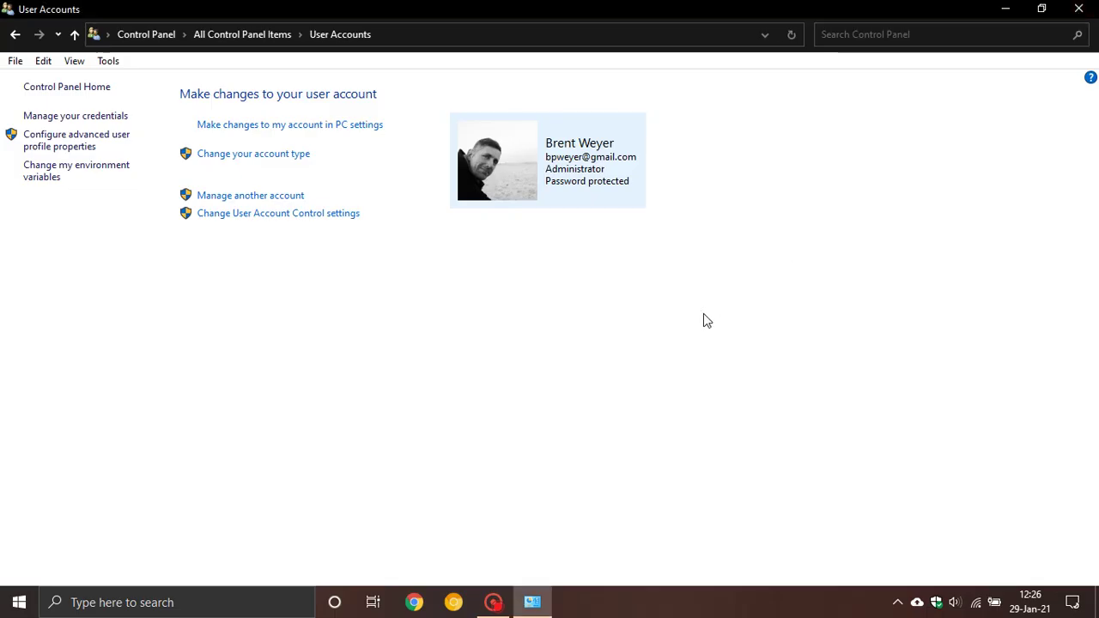